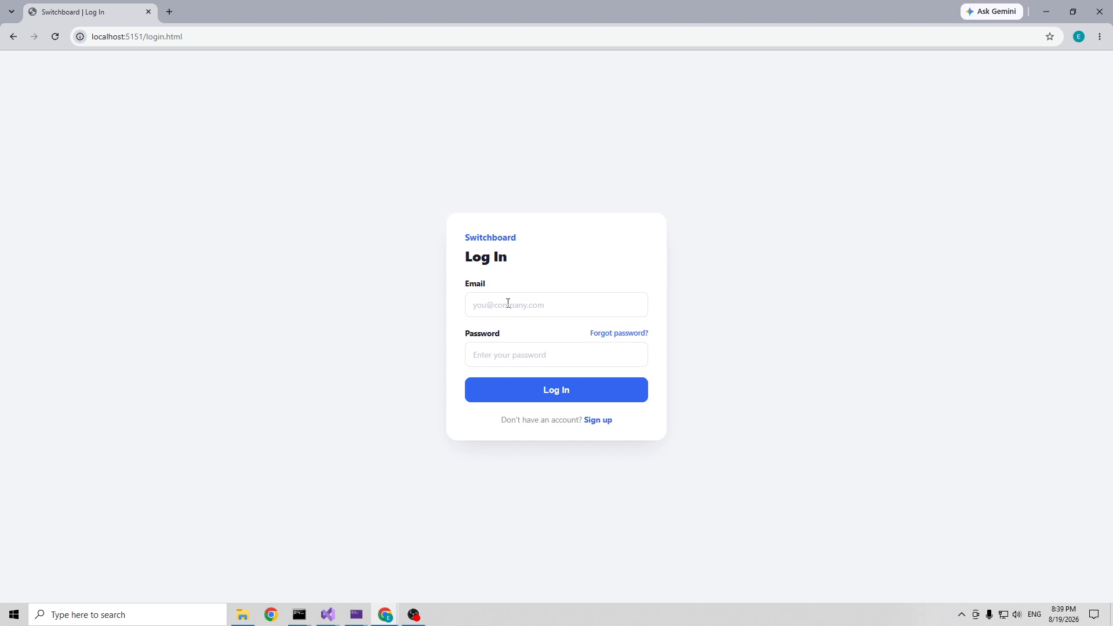
Step: Log in with the test account's email and password to reach the Config page
left_click(508, 303)
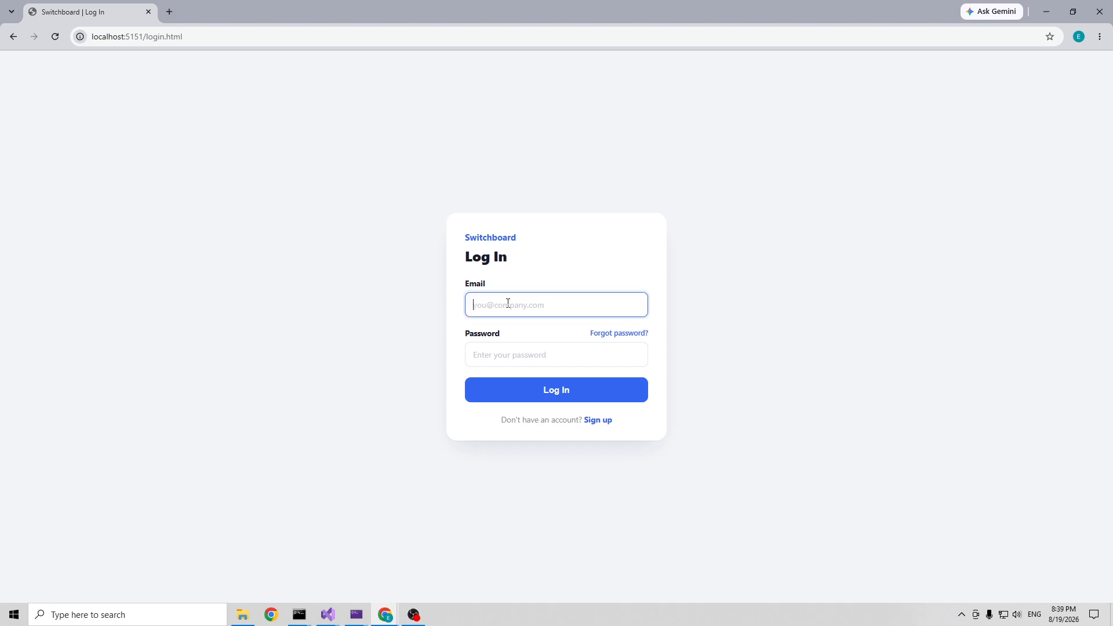
type("test2@example.com")
key("Tab")
key("Tab")
type("pass")
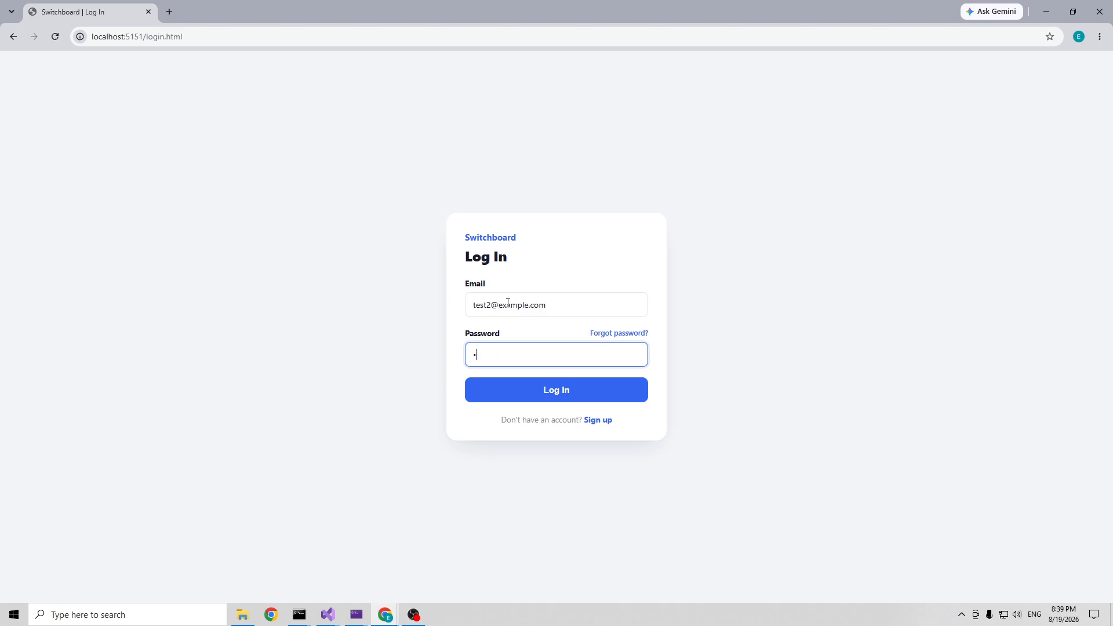
type("word12345678")
left_click(533, 397)
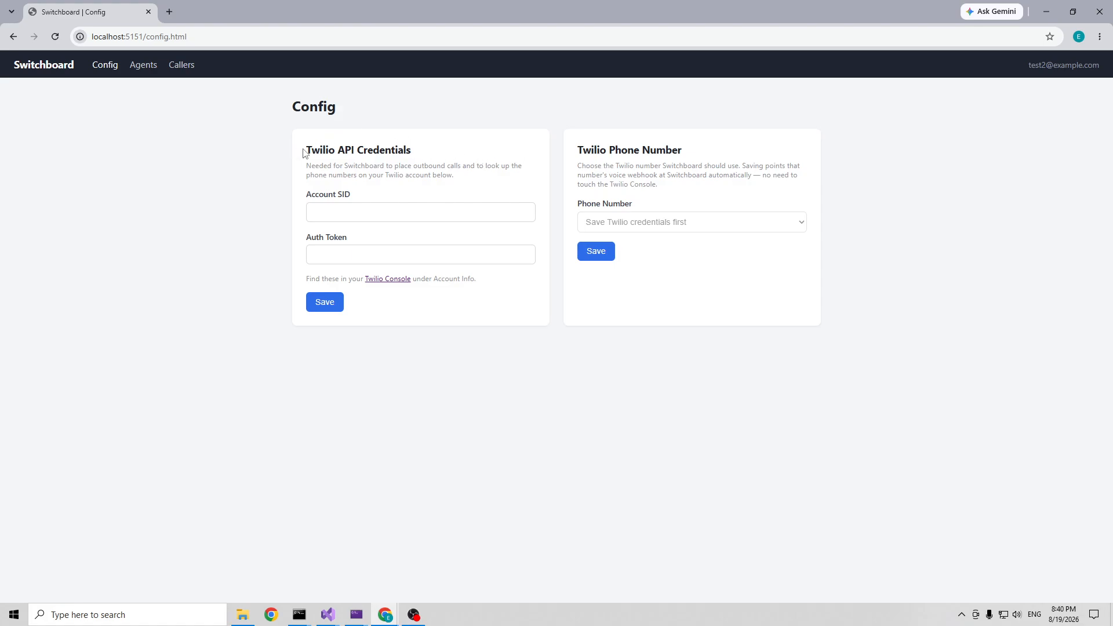
left_click_drag(305, 150, 434, 153)
left_click(365, 163)
left_click_drag(312, 168, 479, 164)
left_click(478, 164)
Step: On the Agents page, add an active agent with the agent's full name and phone number
left_click(143, 68)
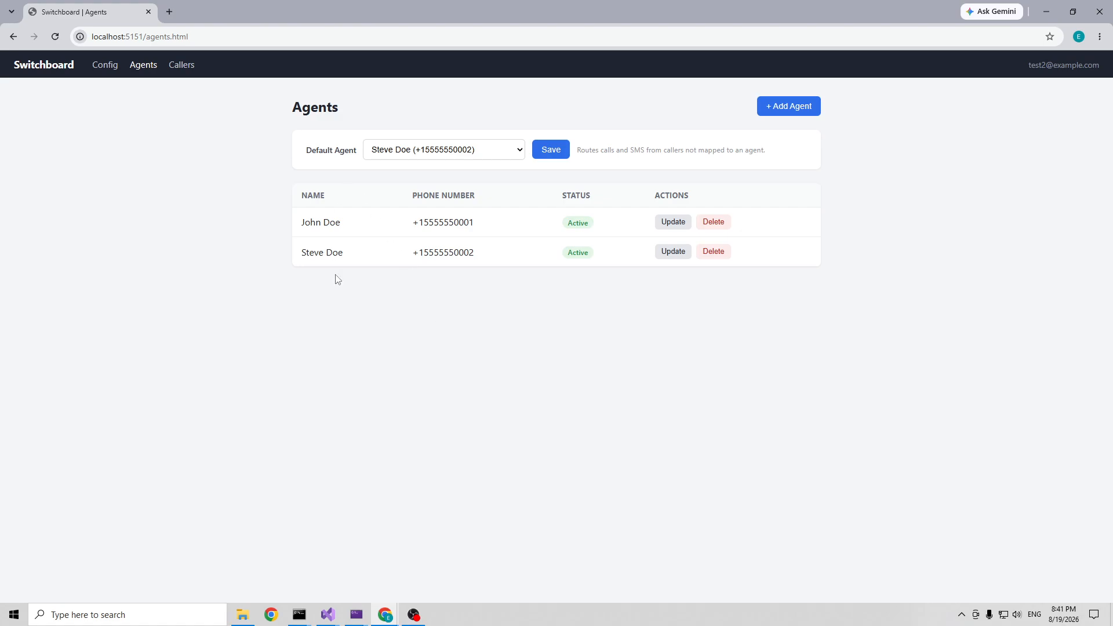
left_click(803, 112)
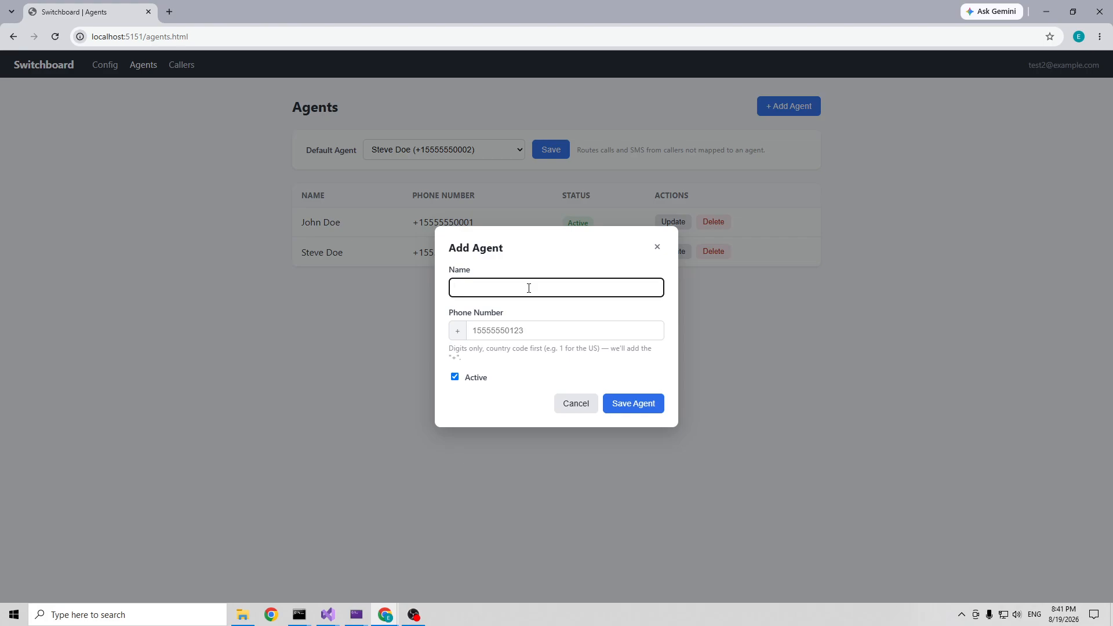
type("Brandon Doe")
left_click(529, 319)
type("1")
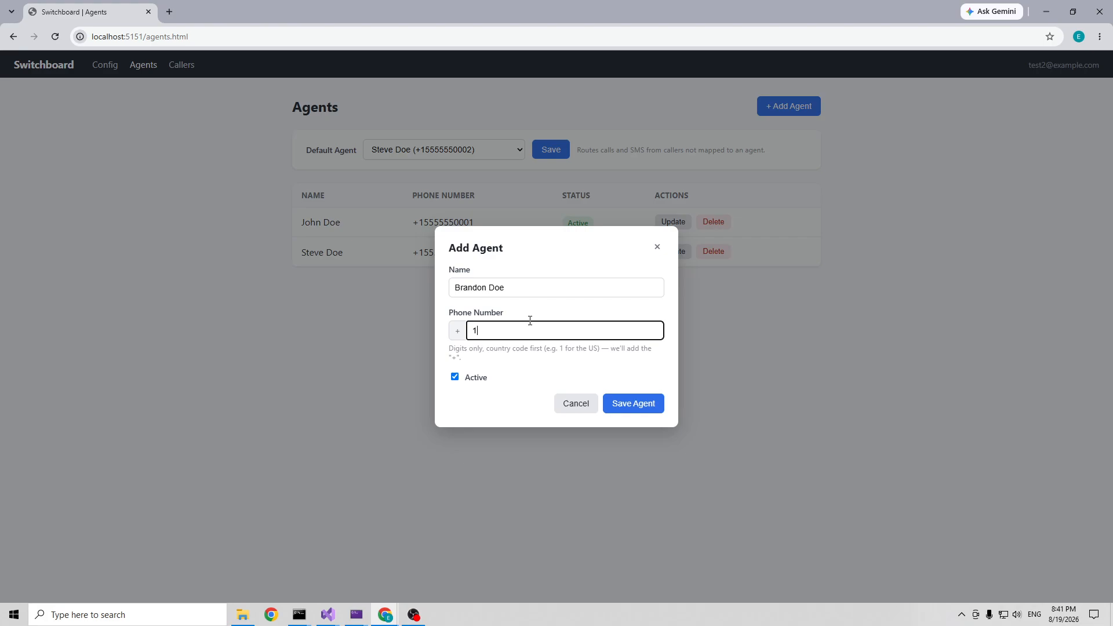
type("5555550004")
left_click(634, 408)
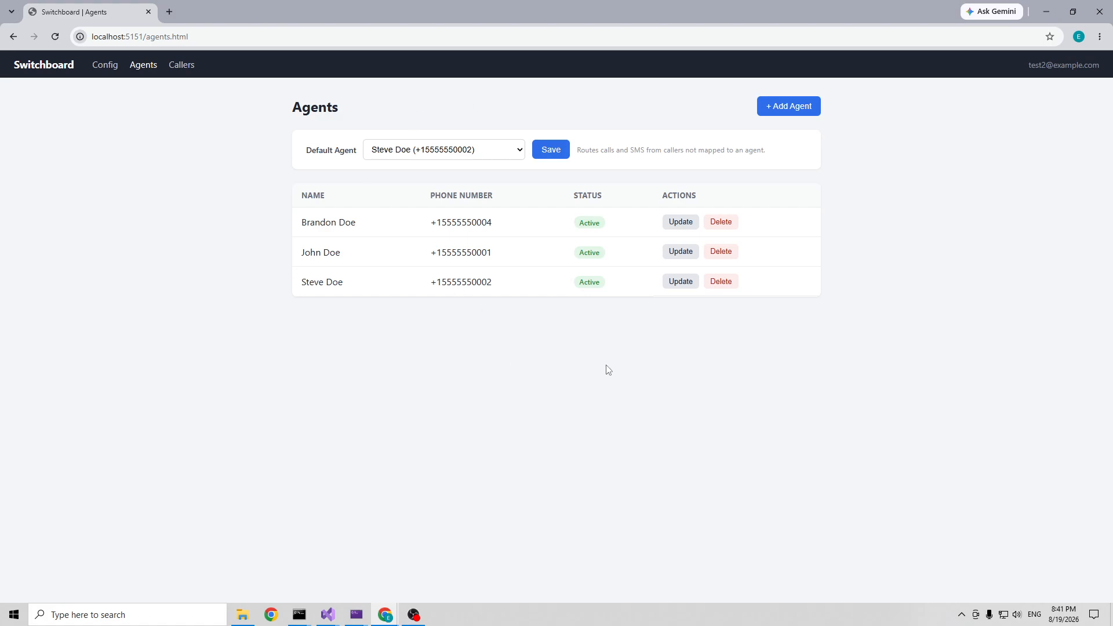
Step: Create a caller with a name and phone number, assigned to the second listed agent
left_click(184, 63)
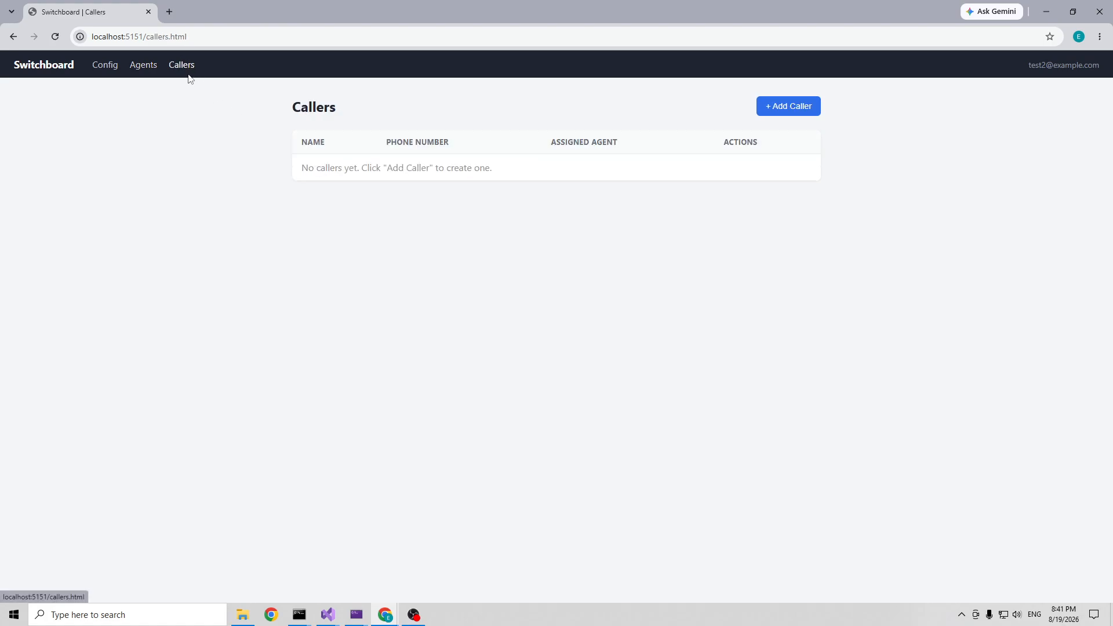
left_click(790, 108)
type("Brenda Doe")
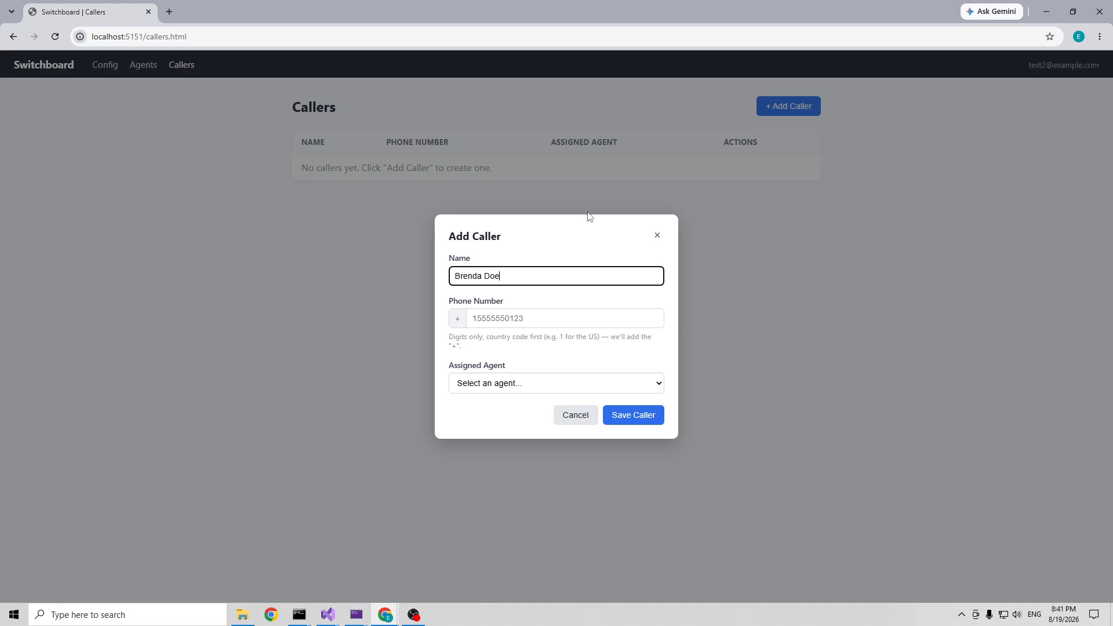
key("Tab")
type("15")
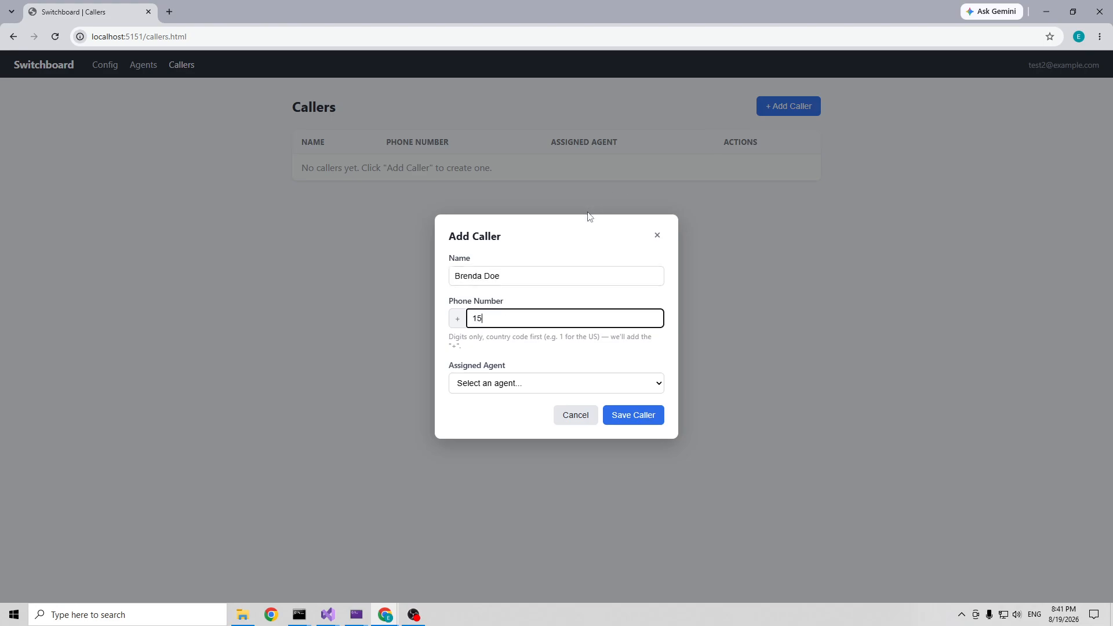
type("555550006")
left_click(561, 385)
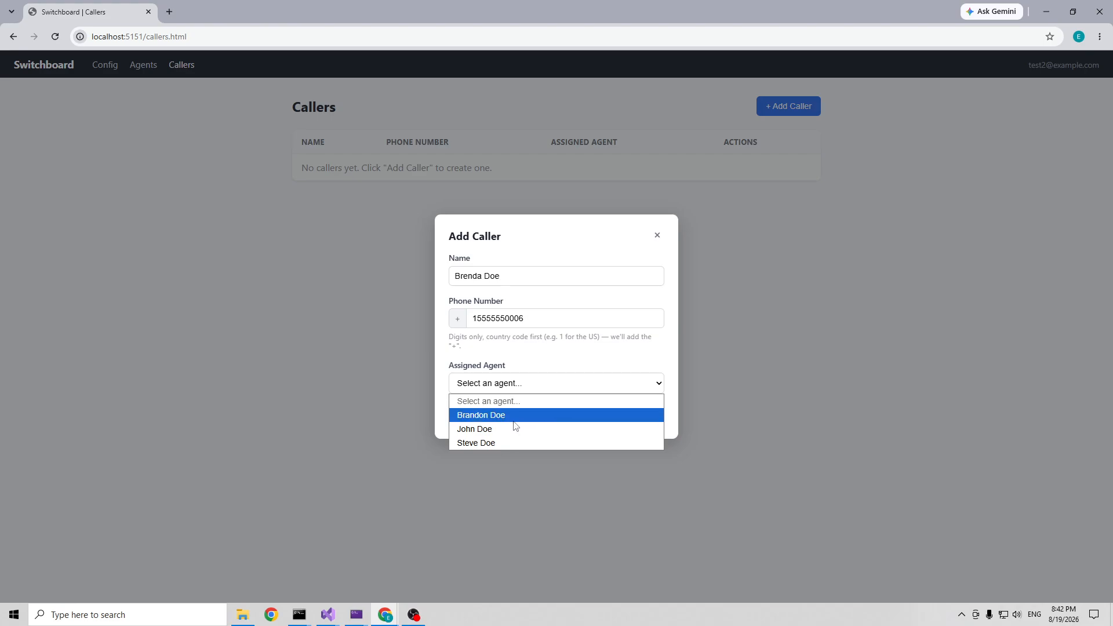
left_click(497, 429)
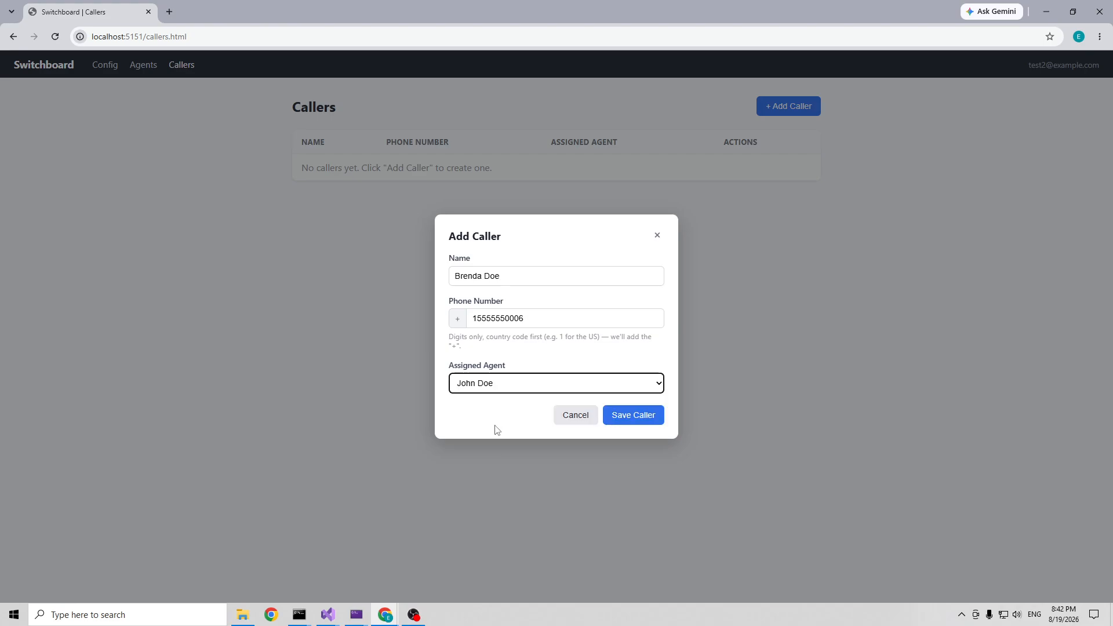
left_click(634, 423)
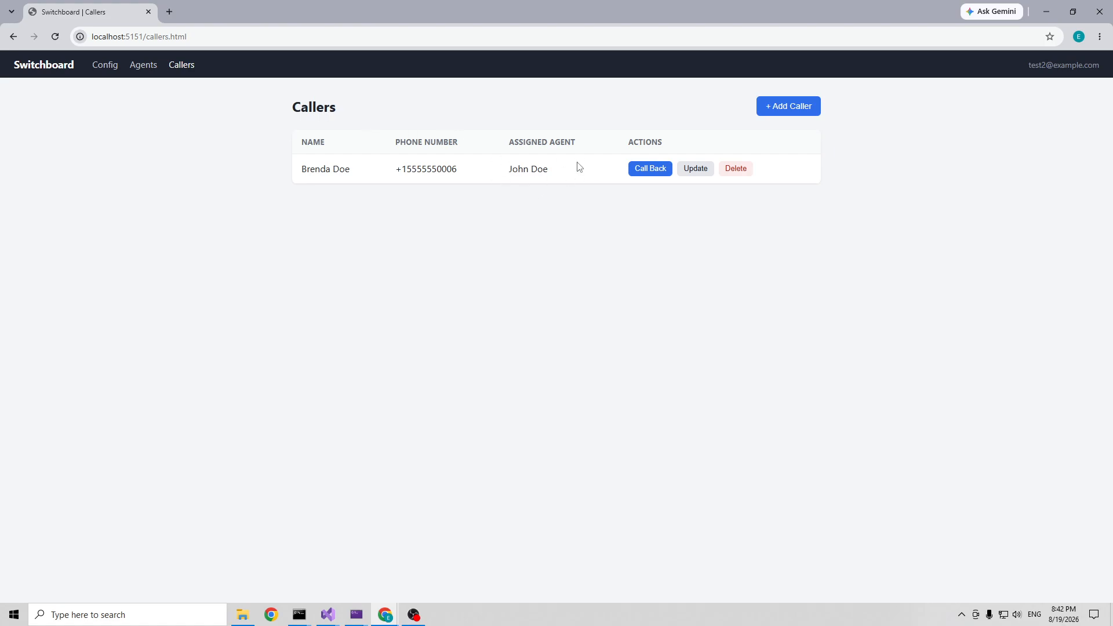
left_click(649, 176)
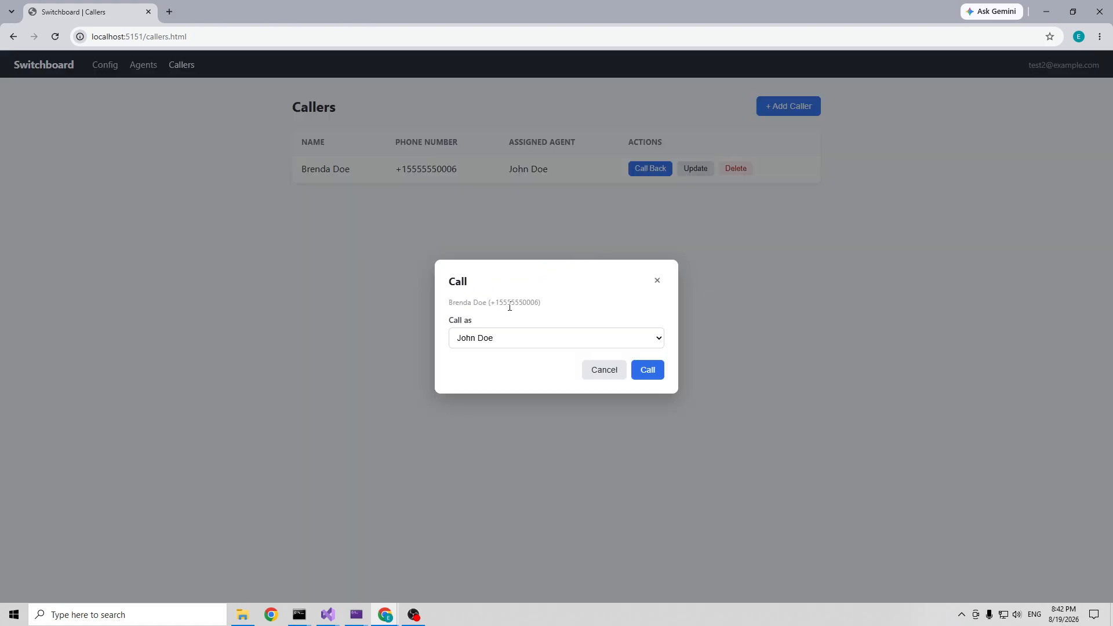
left_click(544, 344)
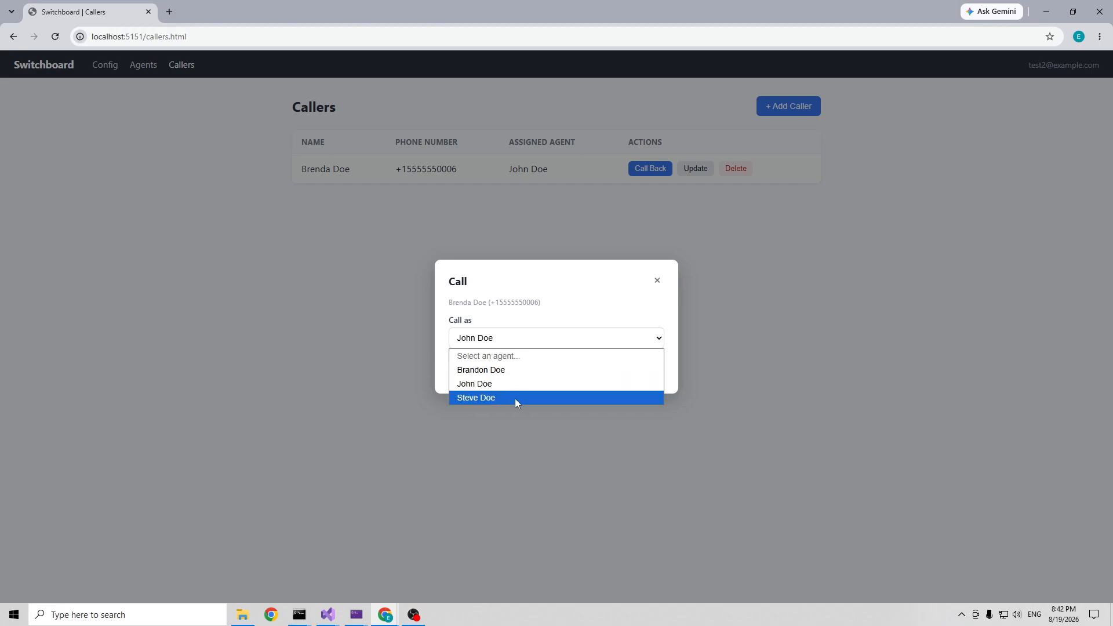
left_click(486, 398)
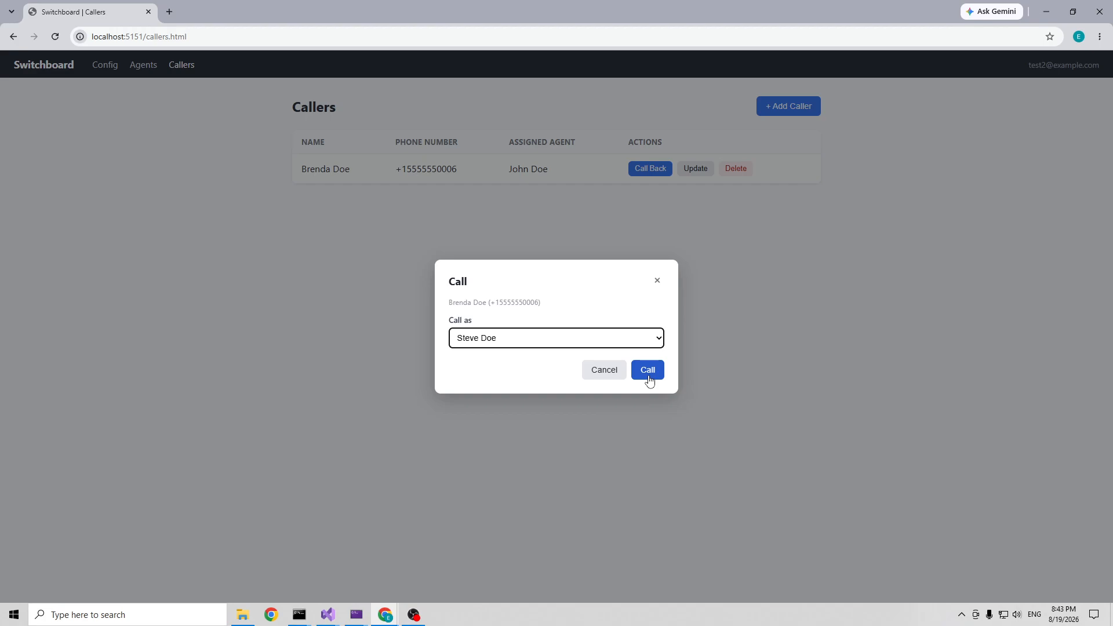
left_click(657, 281)
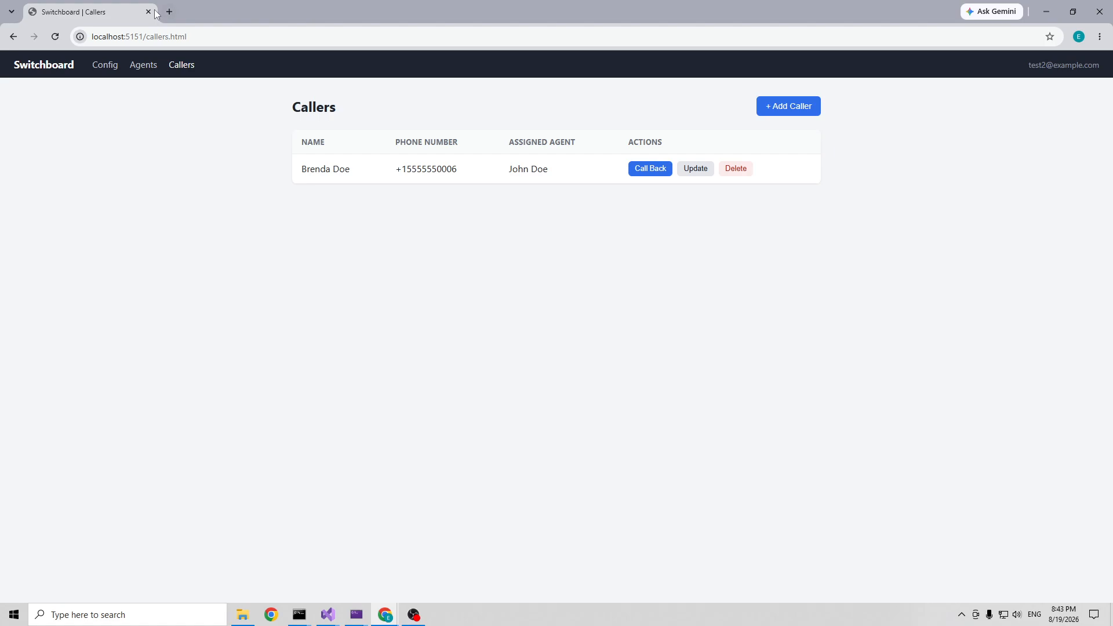
Step: Reopen the Call Back dialog, cancel it without calling, and return to Agents
left_click(646, 172)
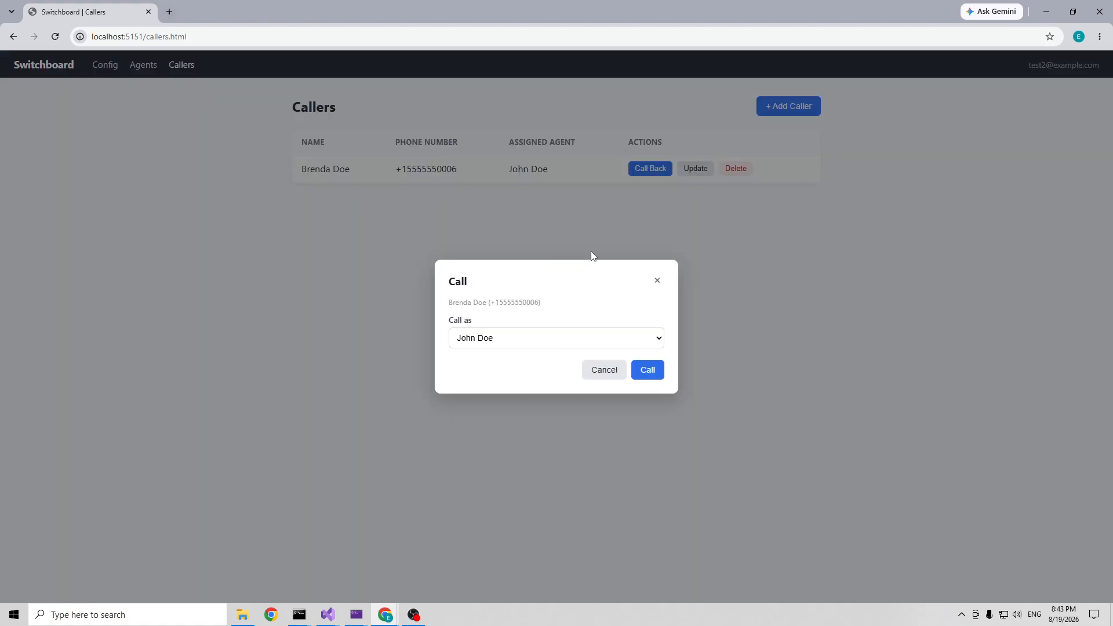
left_click(551, 340)
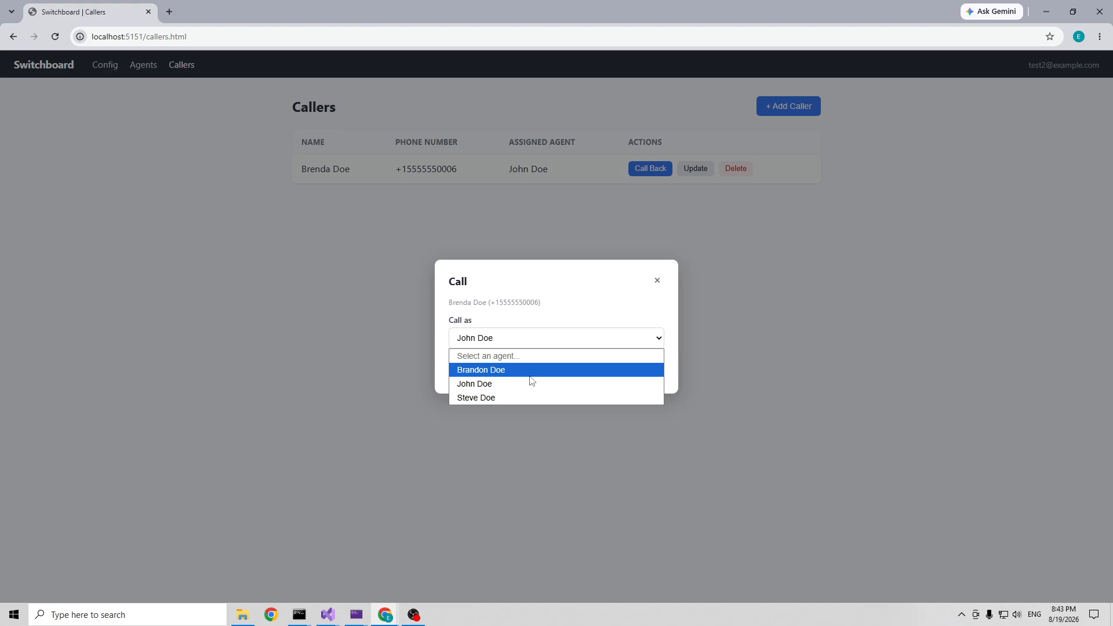
left_click(658, 281)
left_click(145, 68)
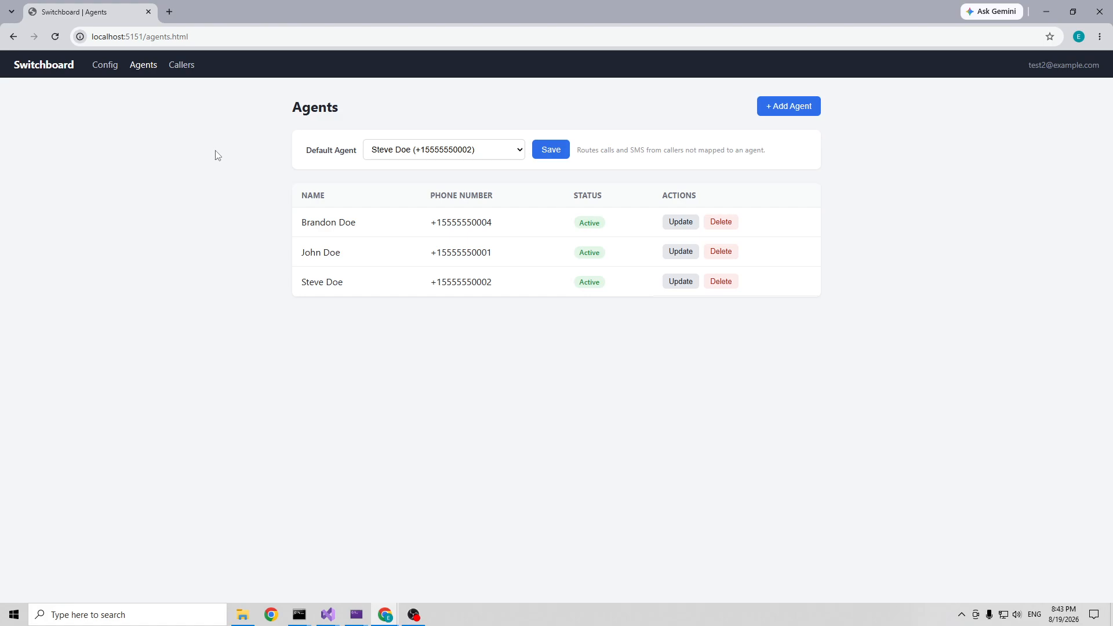
Step: Choose the second agent as default without saving, then go to the Callers page
left_click(448, 155)
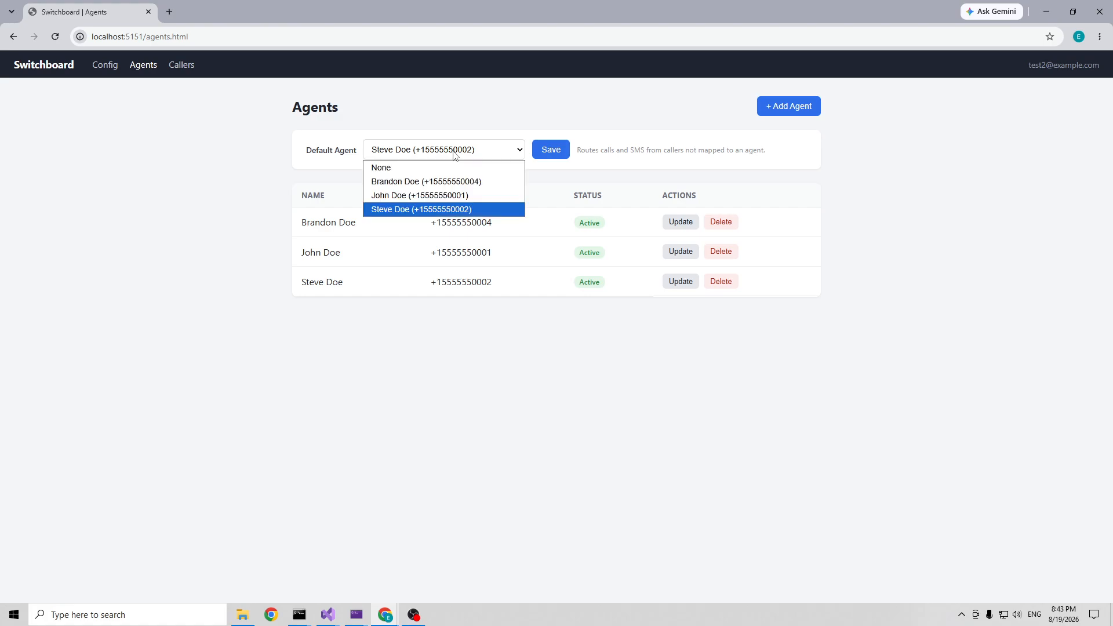
left_click(456, 195)
left_click(434, 173)
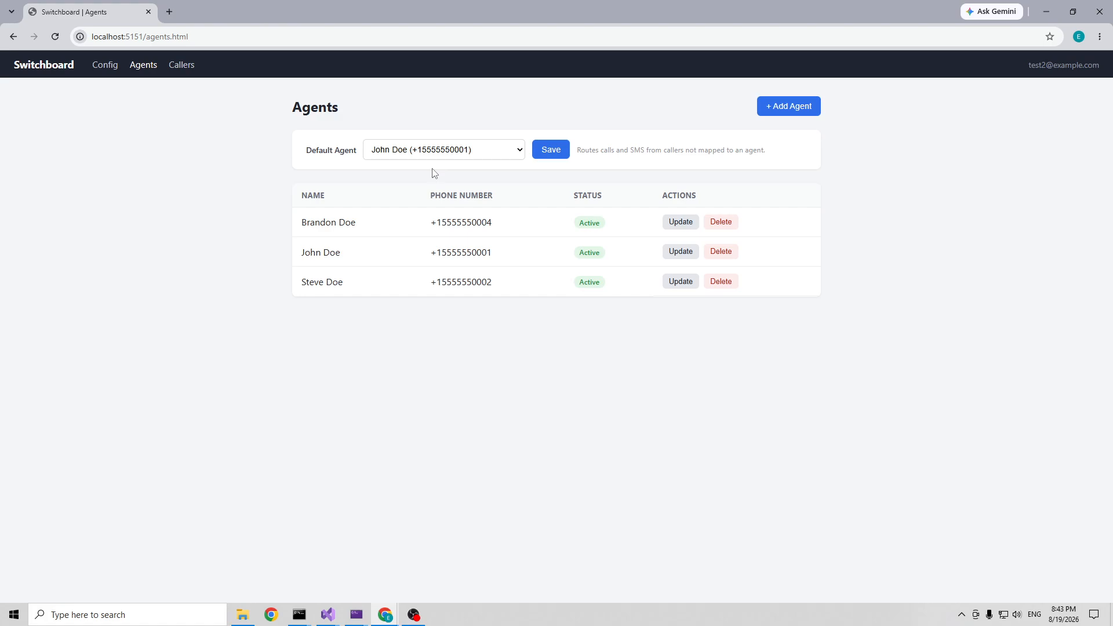
left_click(187, 68)
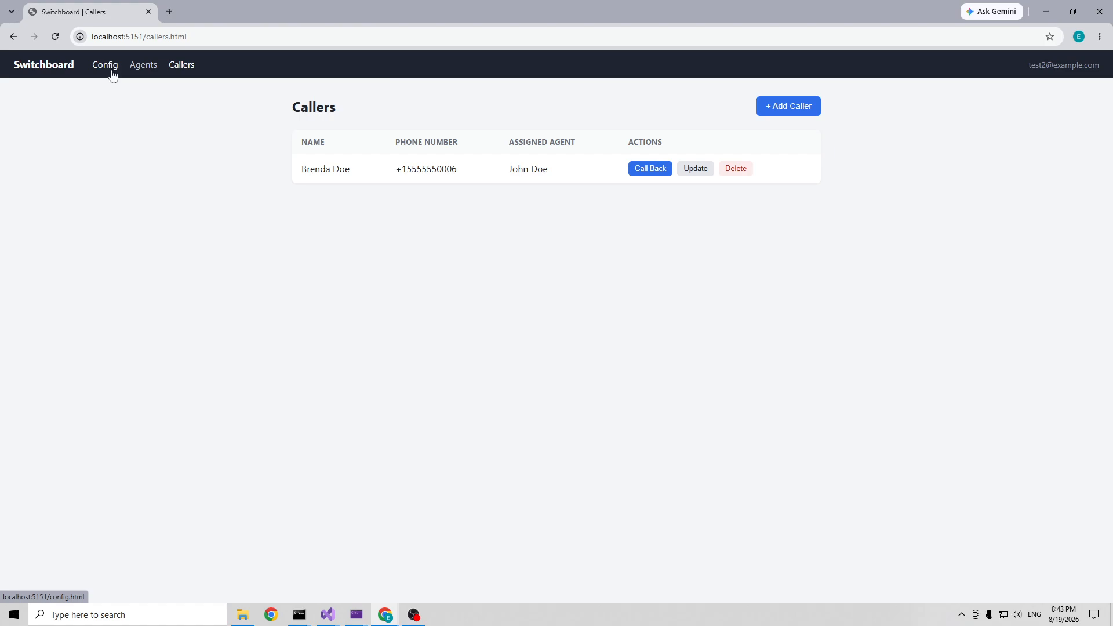
Step: Delete the test caller from the Callers list and confirm the deletion
left_click(145, 72)
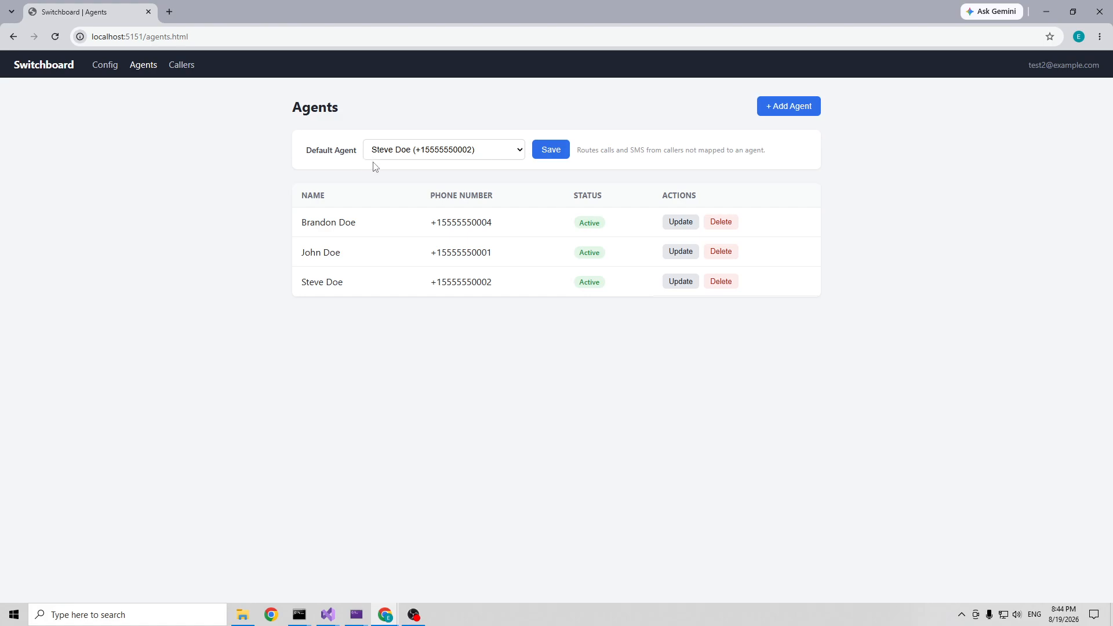
left_click(185, 68)
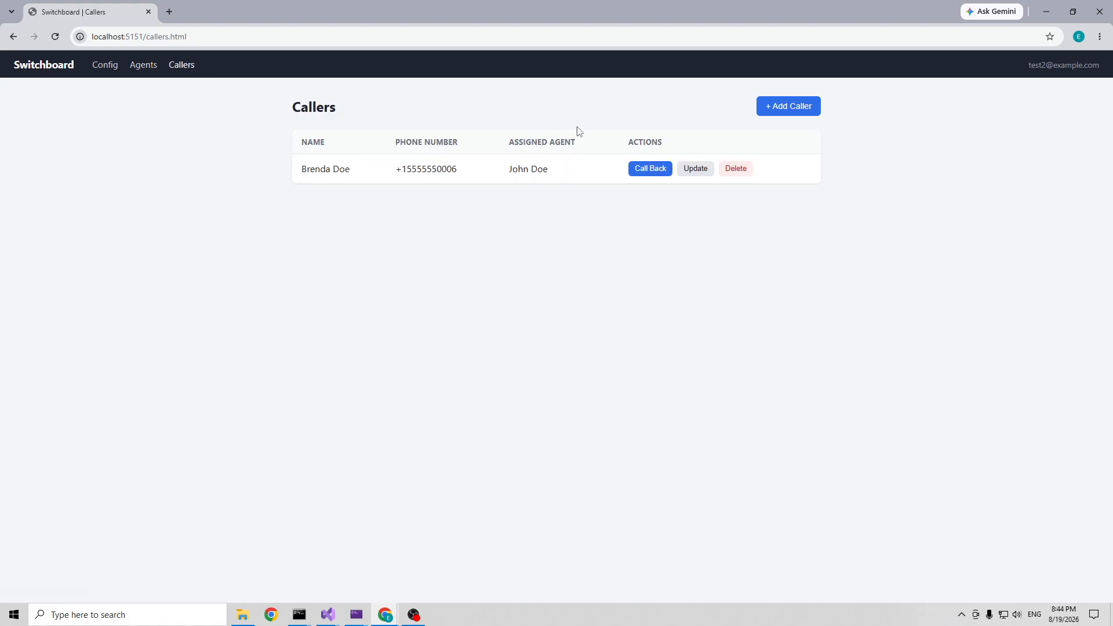
left_click(738, 168)
left_click(616, 106)
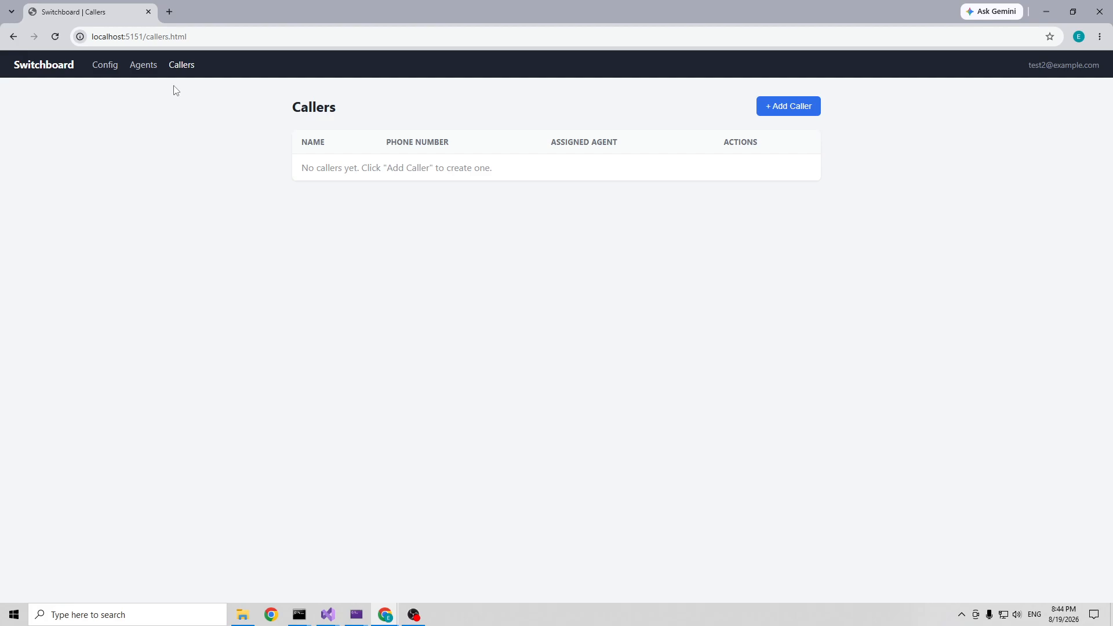
Step: Save the newly added agent as the default agent for unmapped callers
left_click(146, 66)
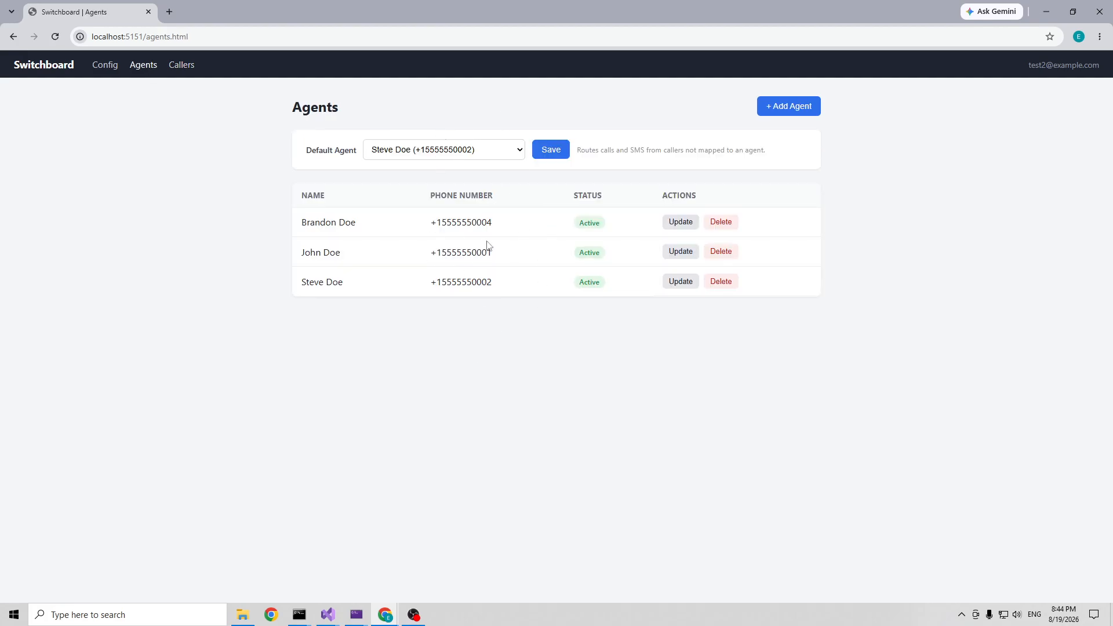
left_click(453, 150)
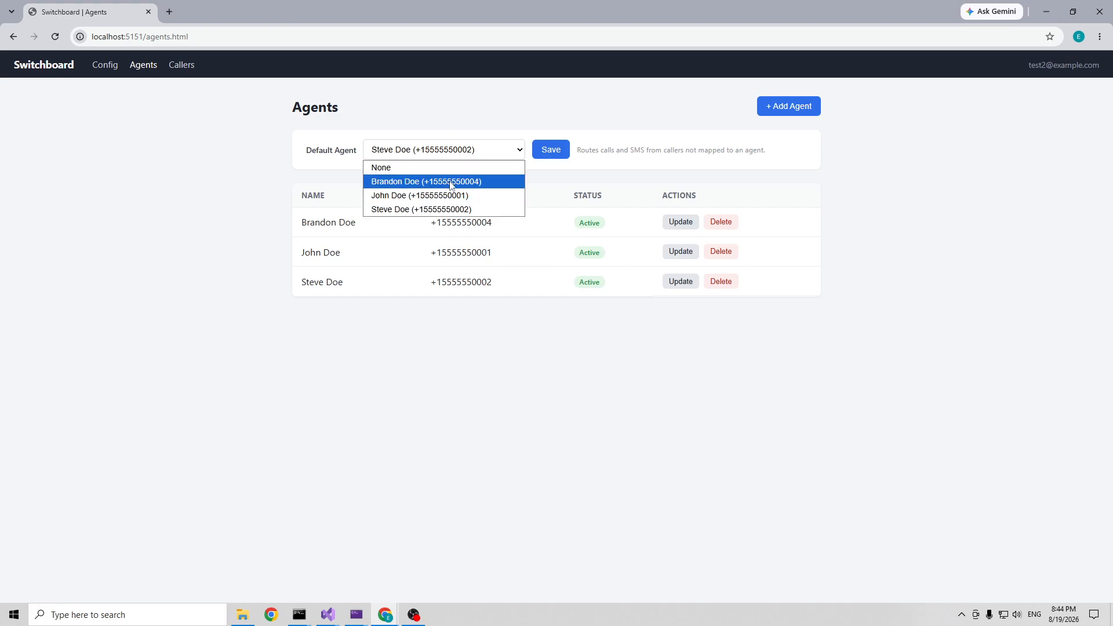
left_click(453, 180)
left_click(558, 154)
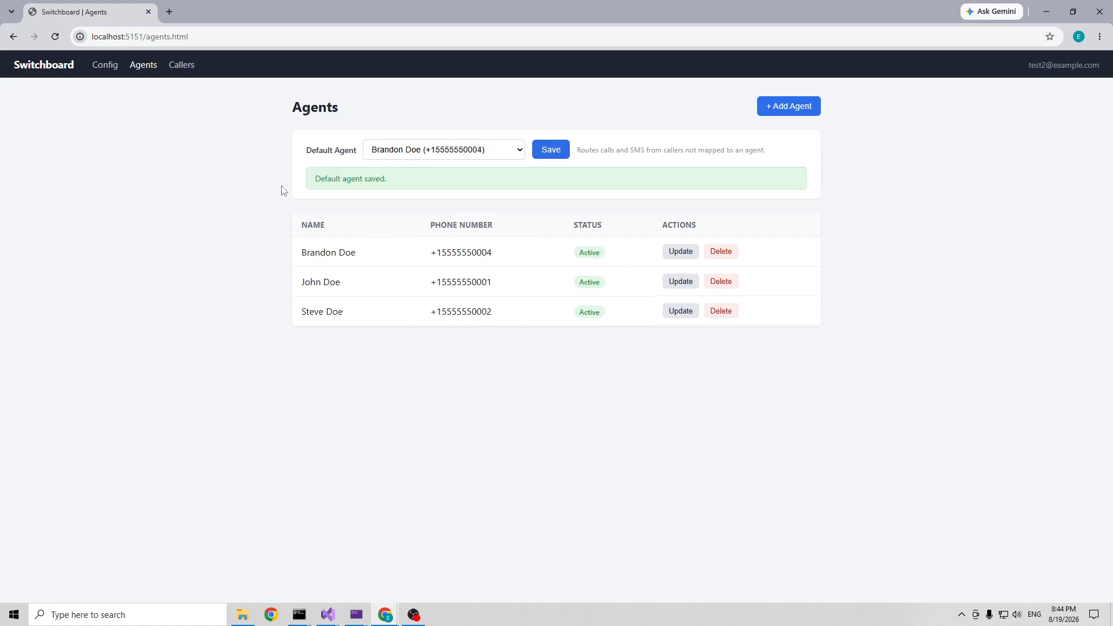